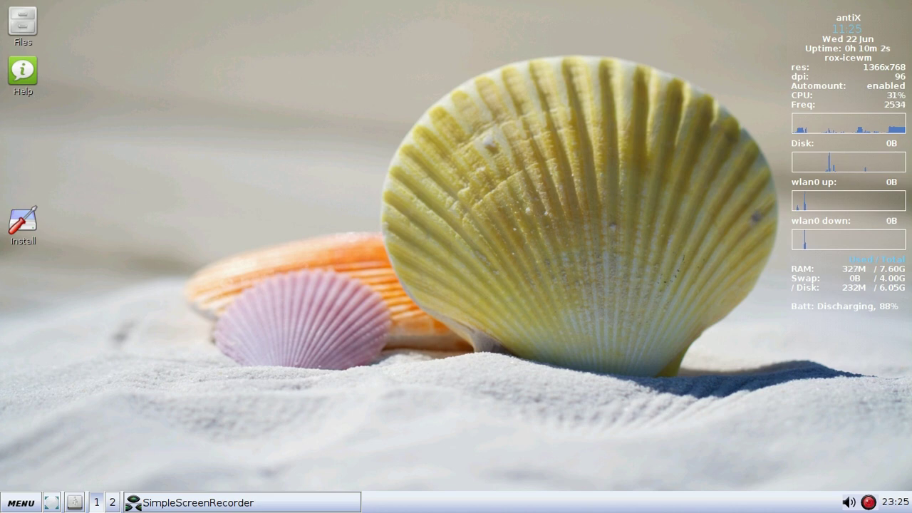
Launch the installer, keeping the Debian and antiX repositories on Jessie in antixsources
{"action": "left_click", "coordinate": [23, 222]}
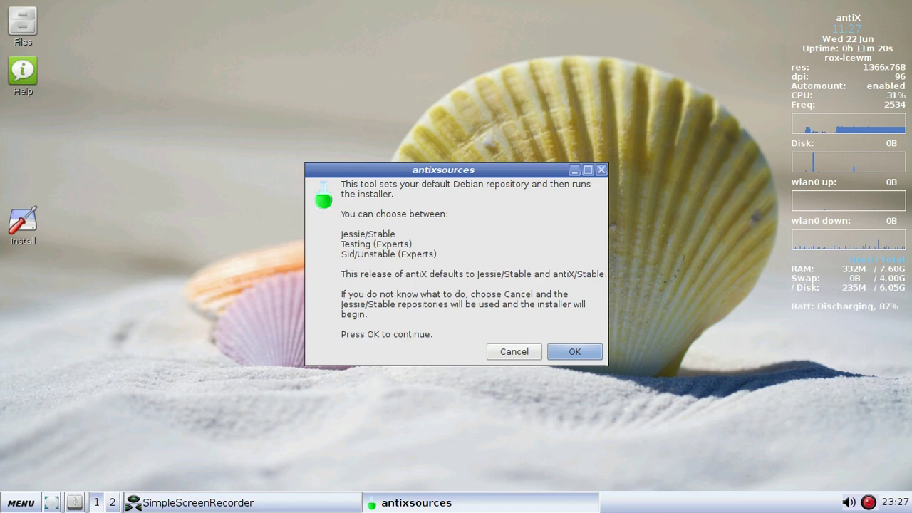
{"action": "key", "text": "Return"}
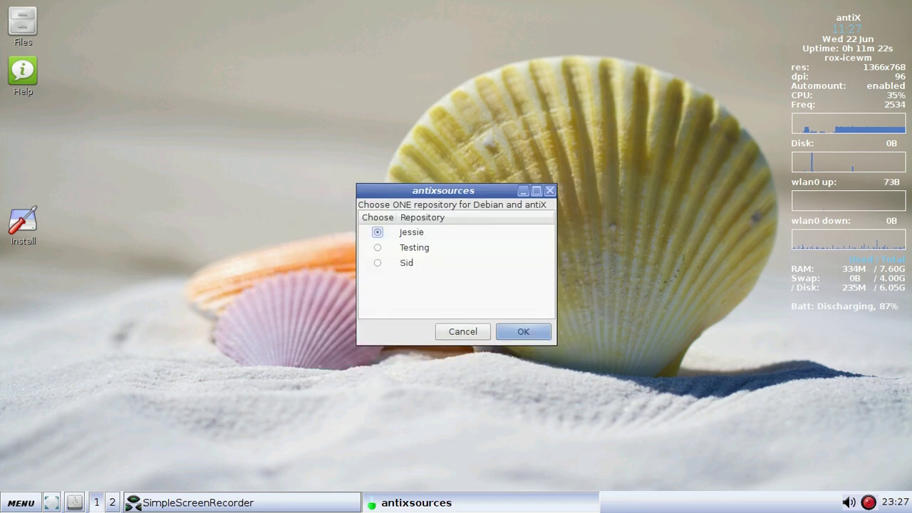
{"action": "key", "text": "Return"}
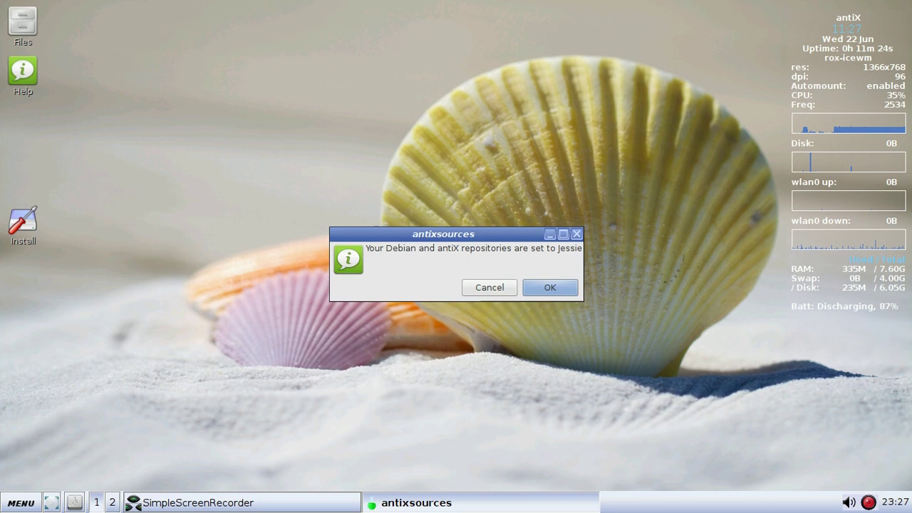
{"action": "key", "text": "Return"}
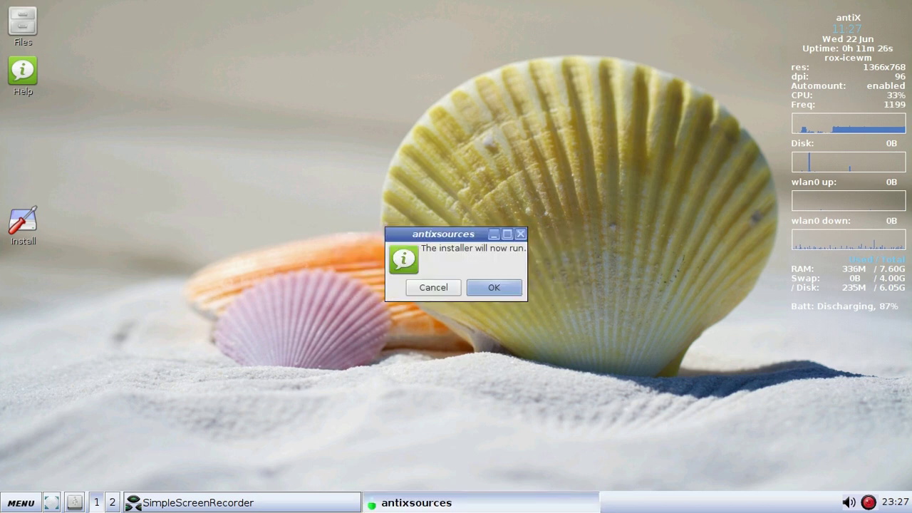
{"action": "key", "text": "Return"}
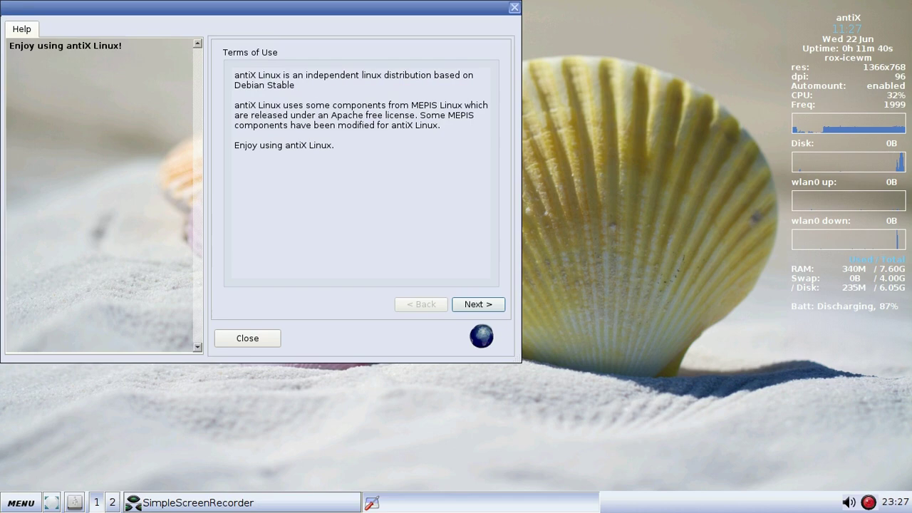
Center the installer window and accept the Terms of Use
{"action": "left_click_drag", "start_coordinate": [256, 7], "coordinate": [422, 61]}
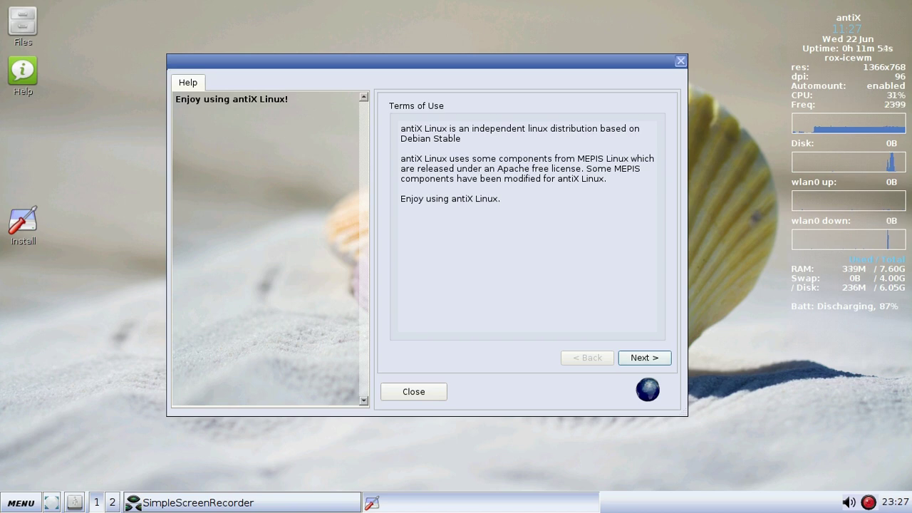
{"action": "key", "text": "Return"}
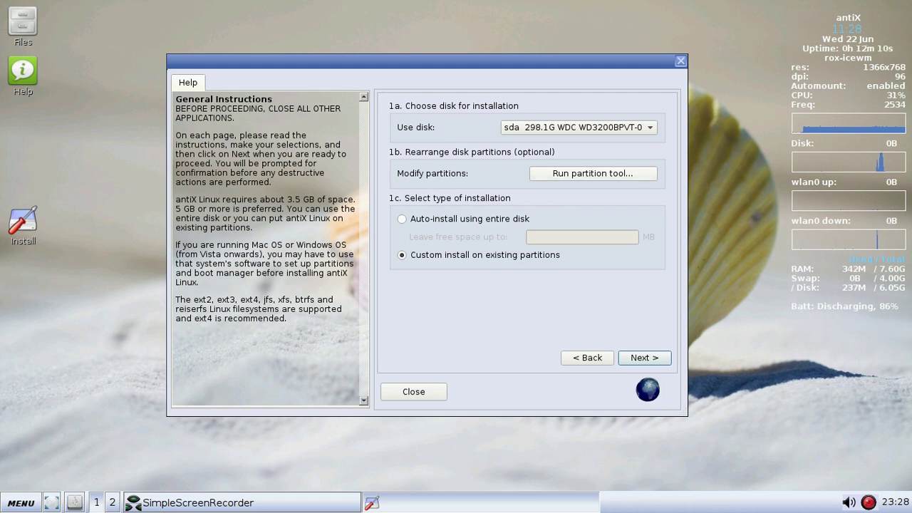
Open GParted to view the /dev/sda partitions, including the 15 GiB ext4 sda7
{"action": "left_click", "coordinate": [593, 173]}
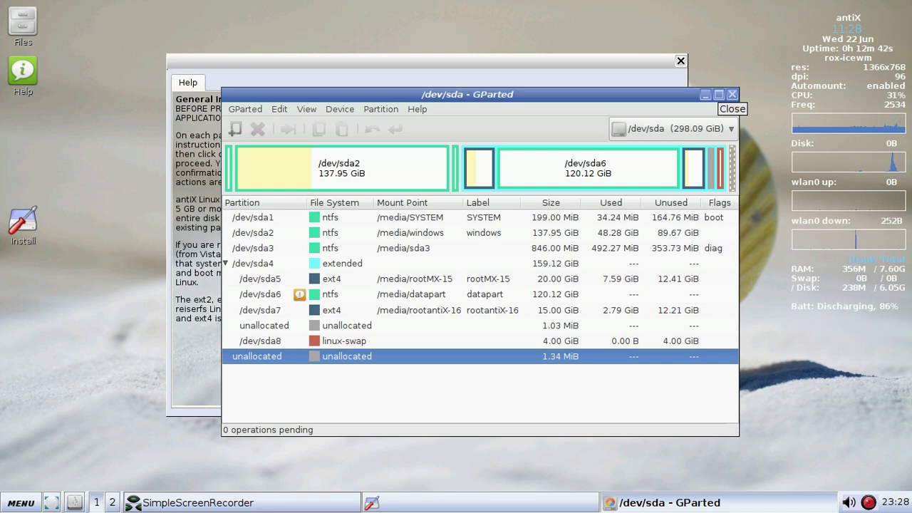
Close GParted, returning to the disk page with custom install on existing partitions
{"action": "left_click", "coordinate": [732, 94]}
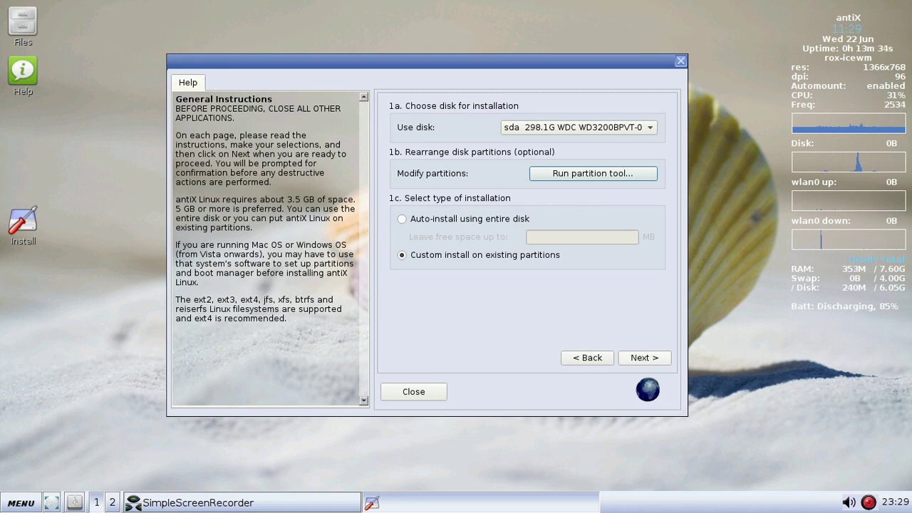
Choose sda7 (15G ext4 rootantiX-16) as root, leaving swap as none and /home on root
{"action": "key", "text": "Return"}
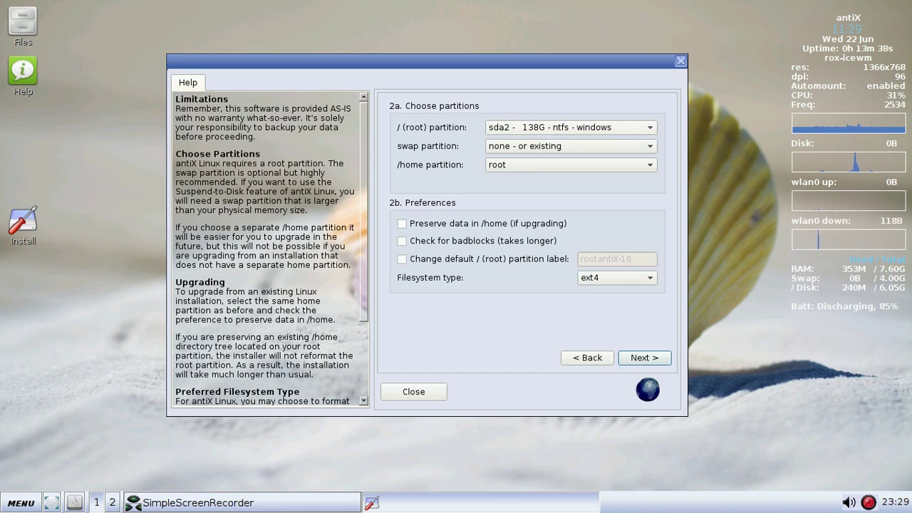
{"action": "key", "text": "space"}
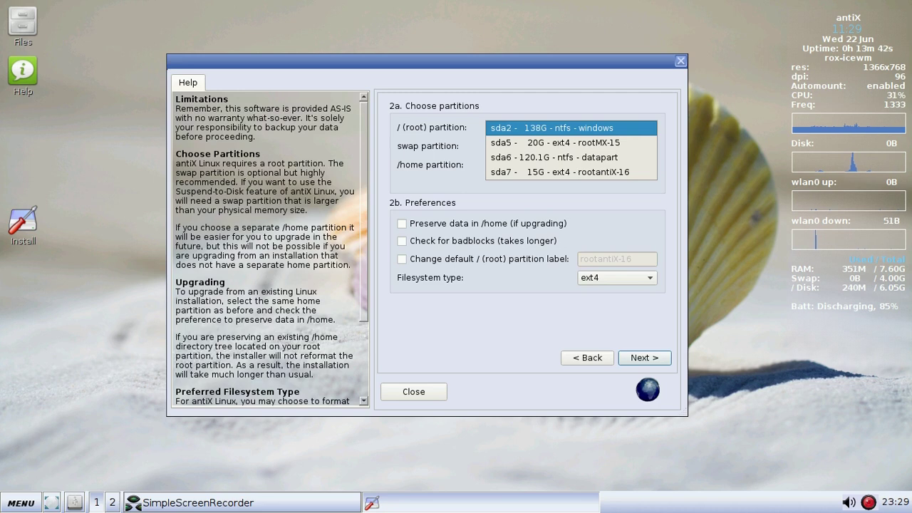
{"action": "left_click", "coordinate": [555, 142]}
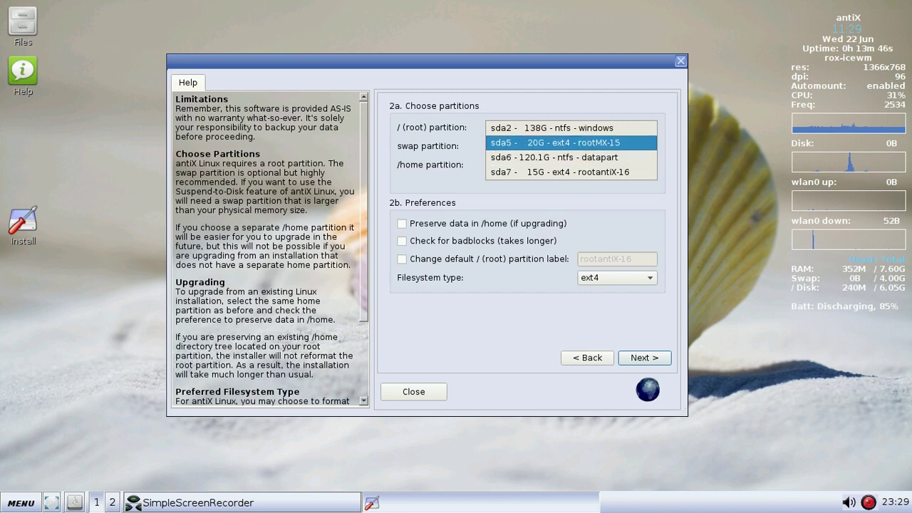
{"action": "key", "text": "Down"}
{"action": "key", "text": "Down"}
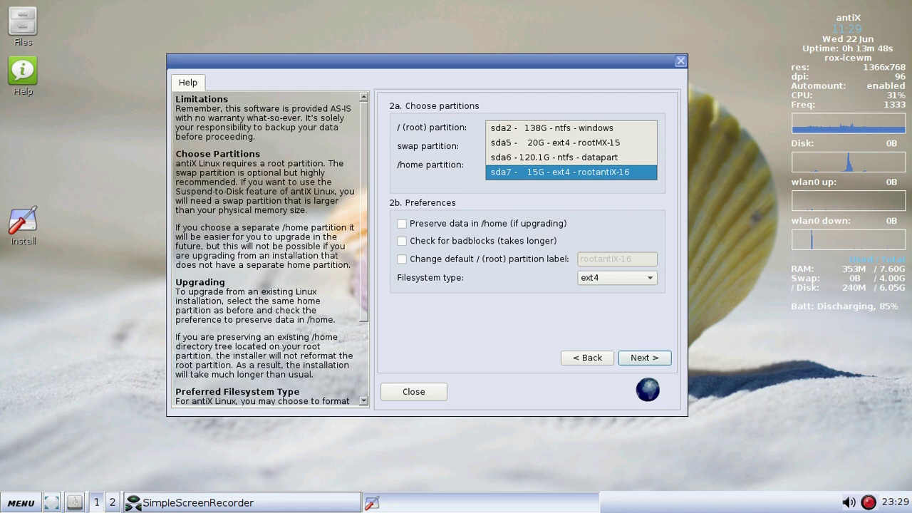
{"action": "key", "text": "Return"}
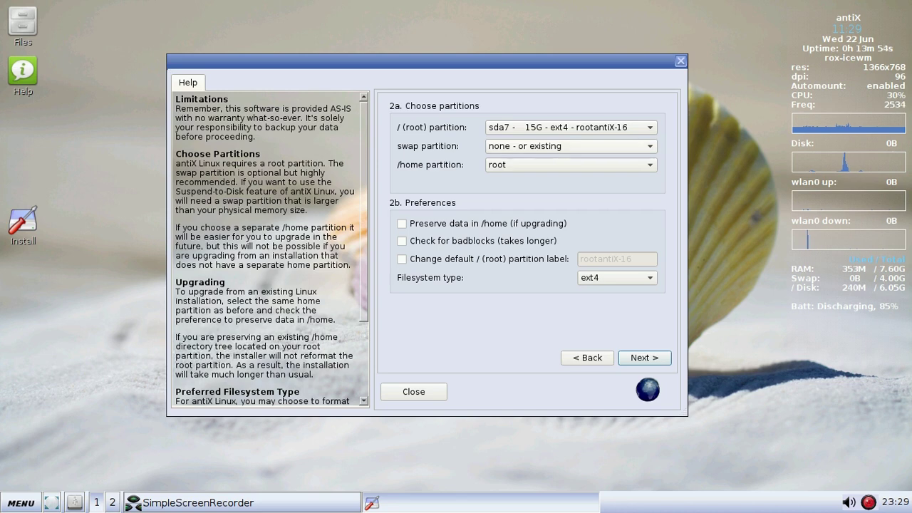
{"action": "key", "text": "space"}
{"action": "key", "text": "Return"}
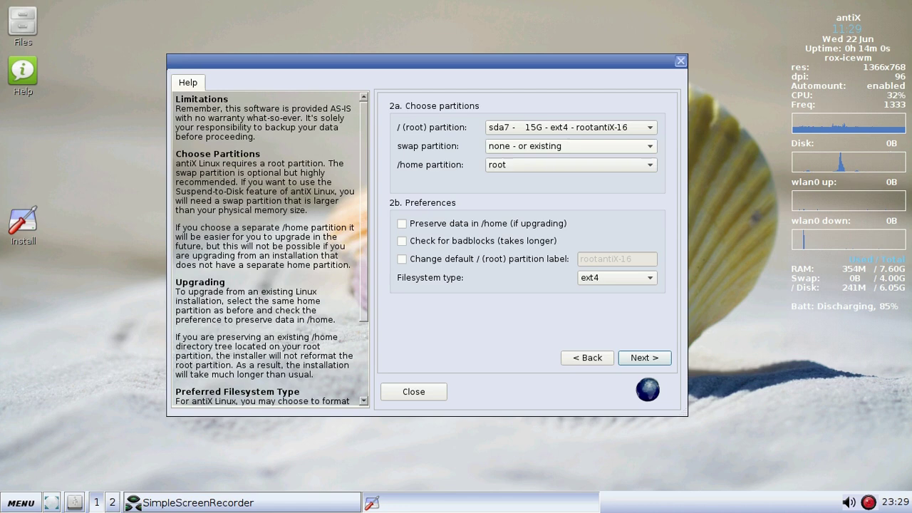
{"action": "left_click", "coordinate": [570, 145]}
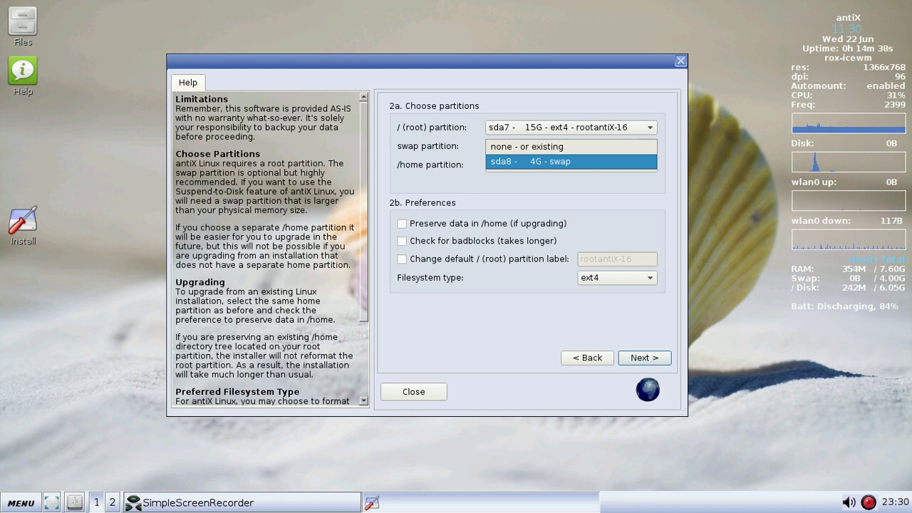
{"action": "key", "text": "Escape"}
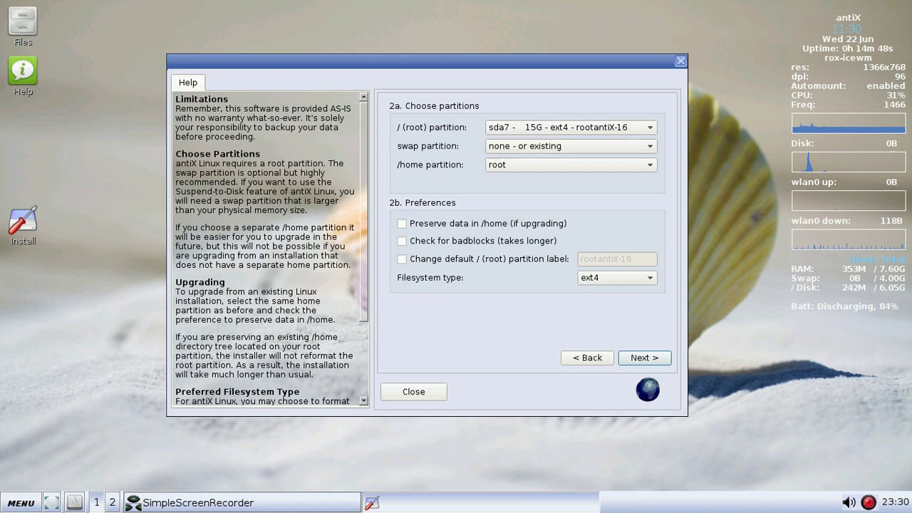
{"action": "left_click", "coordinate": [402, 258]}
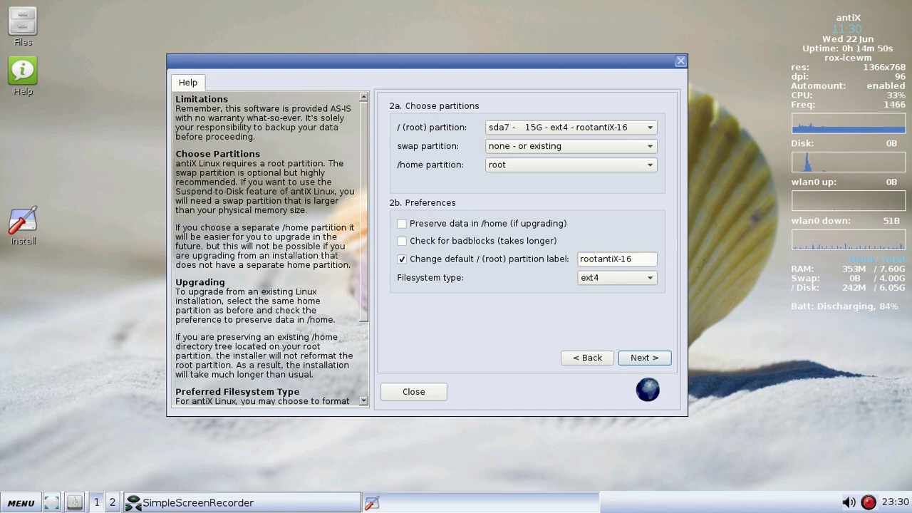
{"action": "key", "text": "space"}
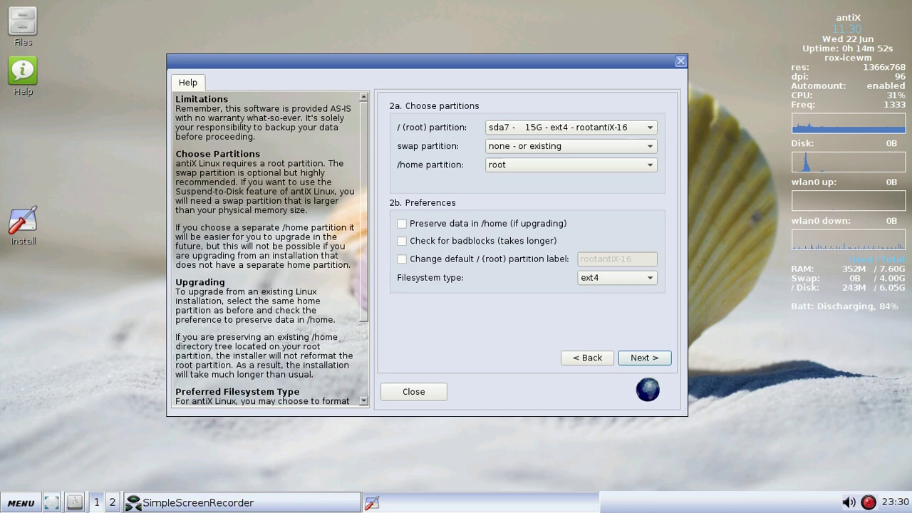
{"action": "key", "text": "Tab"}
{"action": "key", "text": "space"}
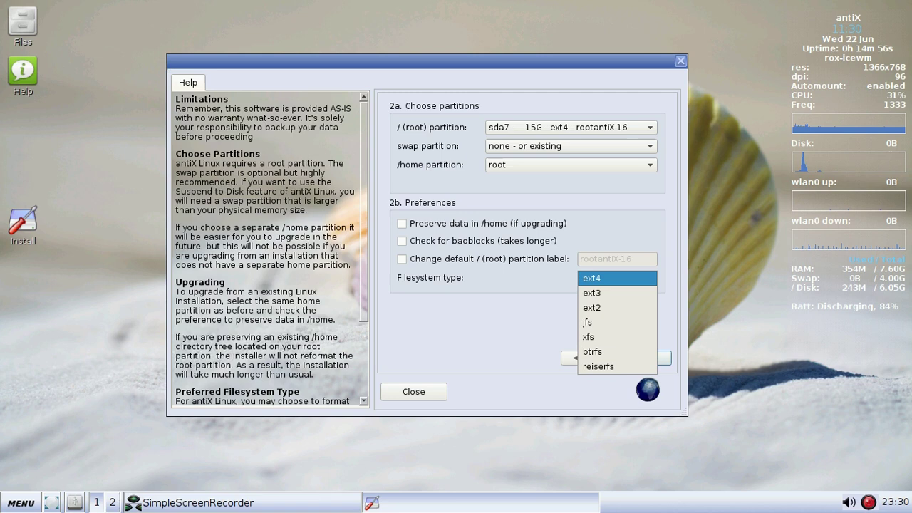
{"action": "key", "text": "Down"}
{"action": "key", "text": "Down"}
{"action": "key", "text": "Down"}
{"action": "key", "text": "Down"}
{"action": "key", "text": "Down"}
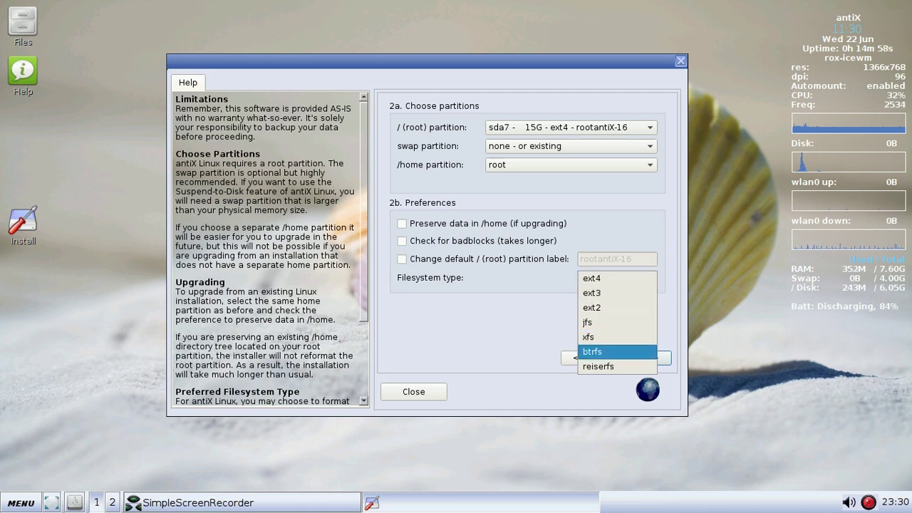
{"action": "key", "text": "Up"}
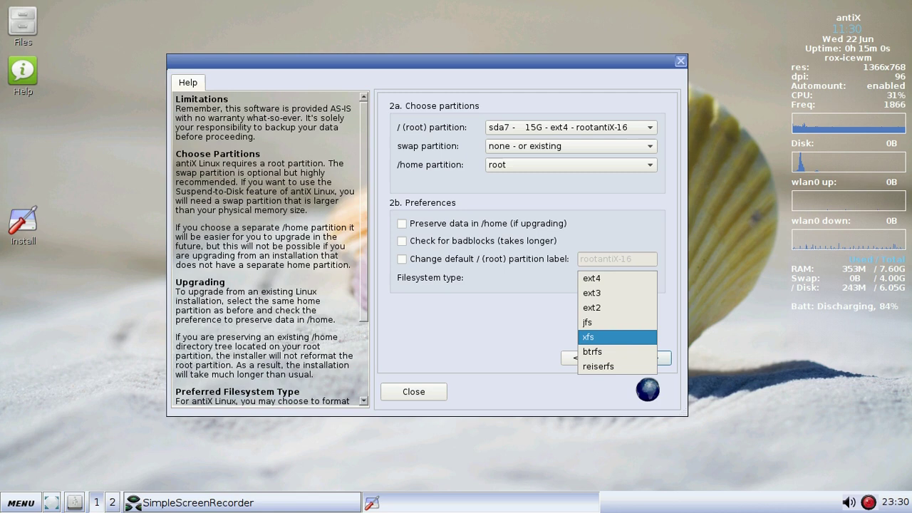
{"action": "key", "text": "Escape"}
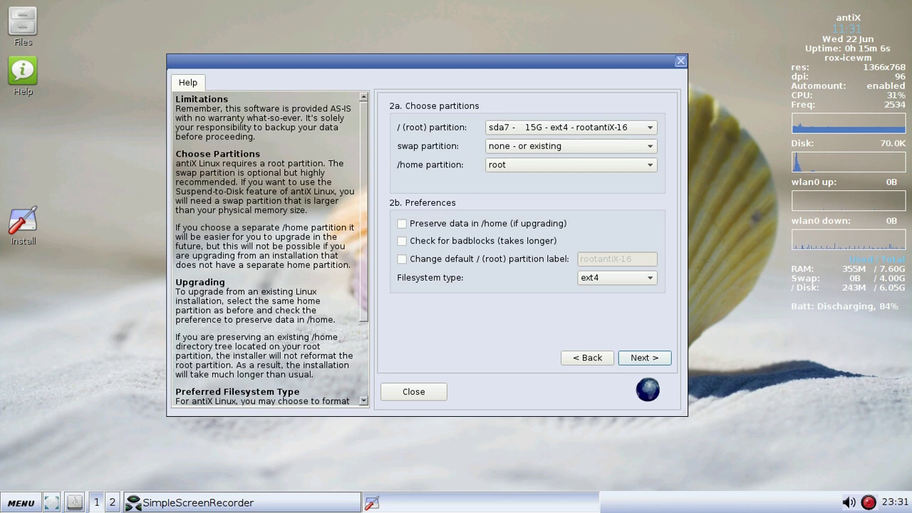
Confirm formatting /dev/sda7 and let the new system copy onto it
{"action": "key", "text": "Return"}
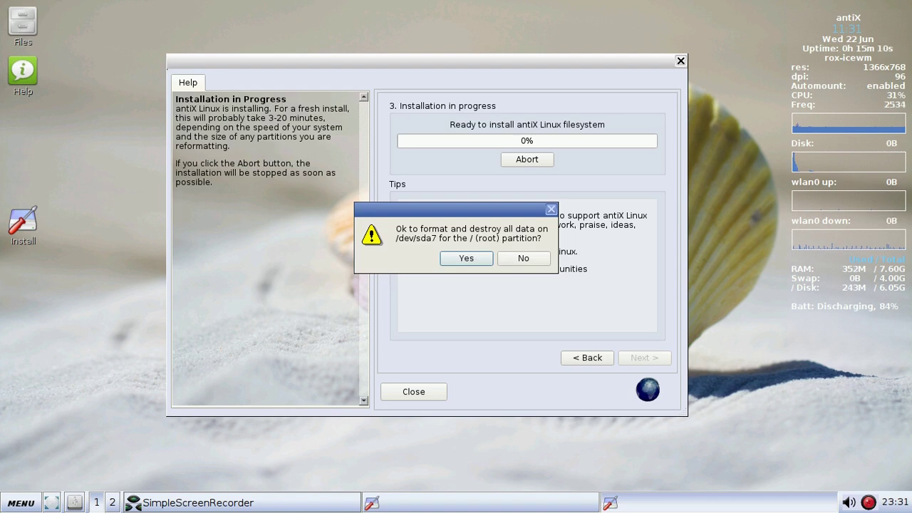
{"action": "key", "text": "Return"}
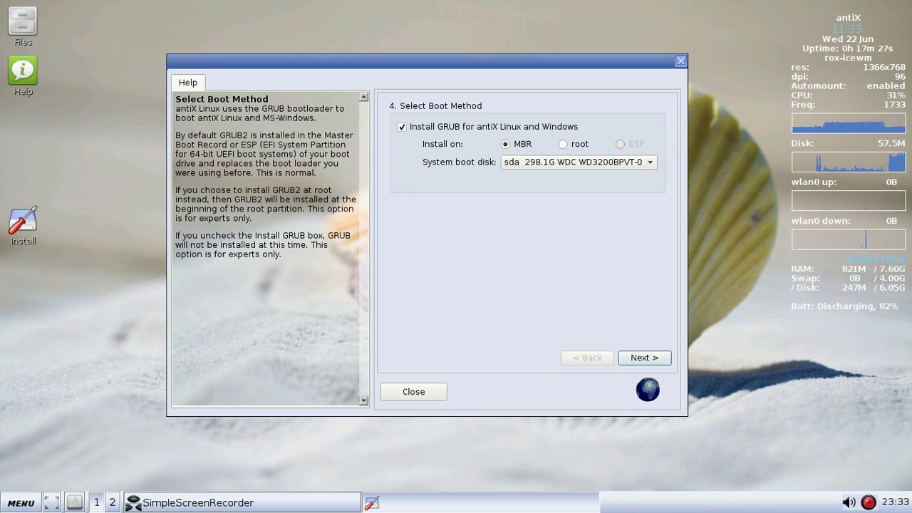
Confirm installing the GRUB bootloader on the MBR of sda
{"action": "key", "text": "Return"}
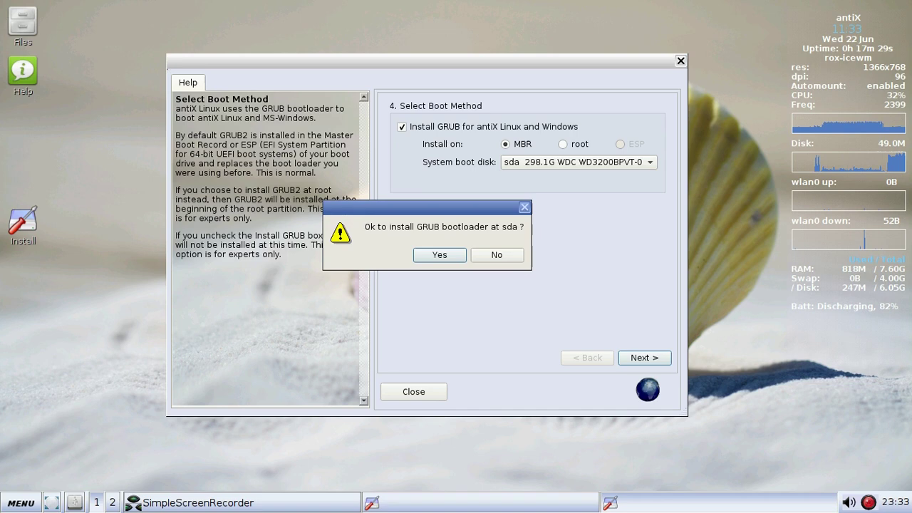
{"action": "key", "text": "Return"}
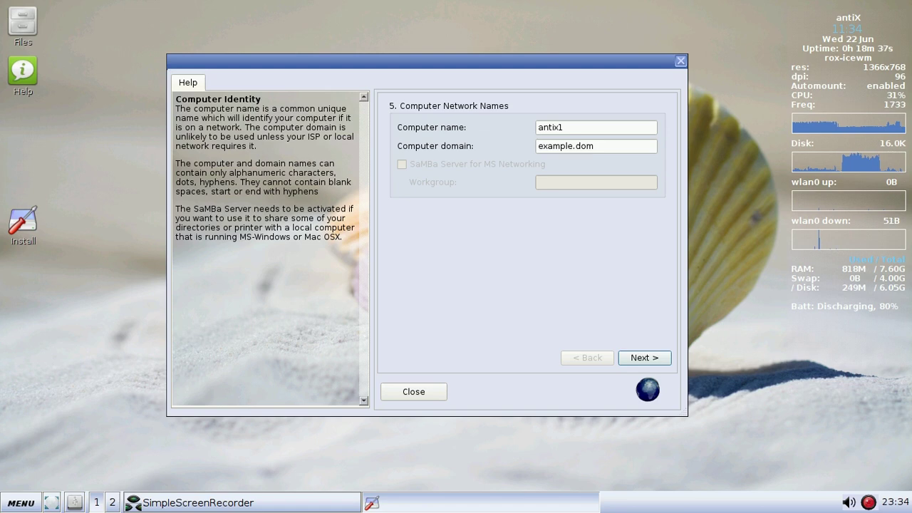
Keep computer name antix1, domain example.dom and locale en_US.UTF-8
{"action": "key", "text": "Return"}
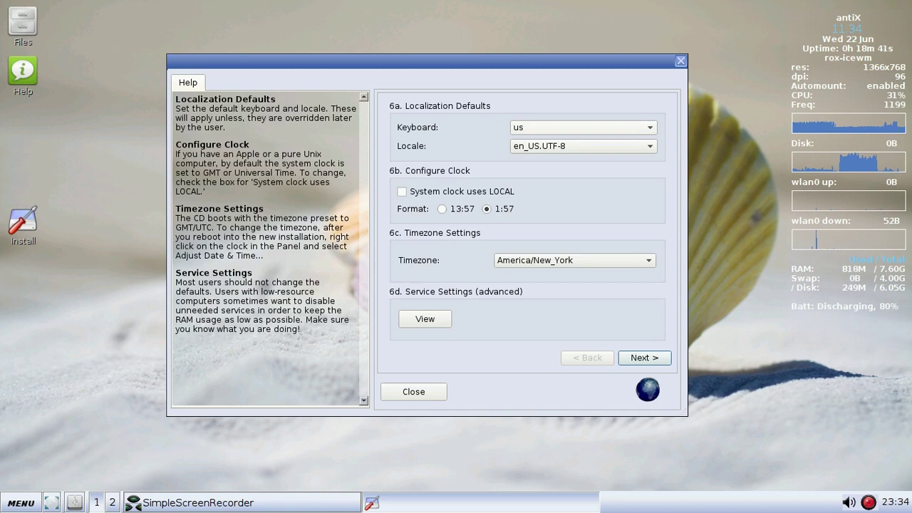
{"action": "left_click", "coordinate": [583, 145]}
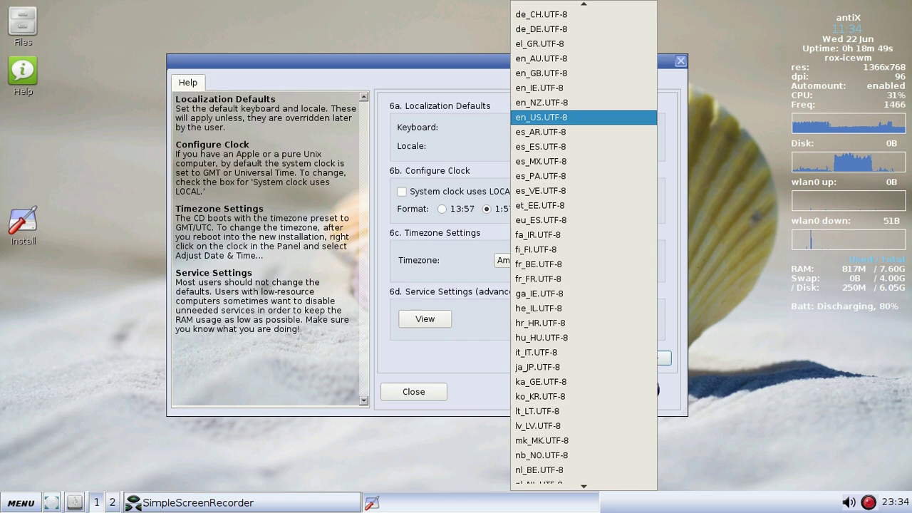
{"action": "key", "text": "Down"}
{"action": "key", "text": "Down"}
{"action": "key", "text": "Down"}
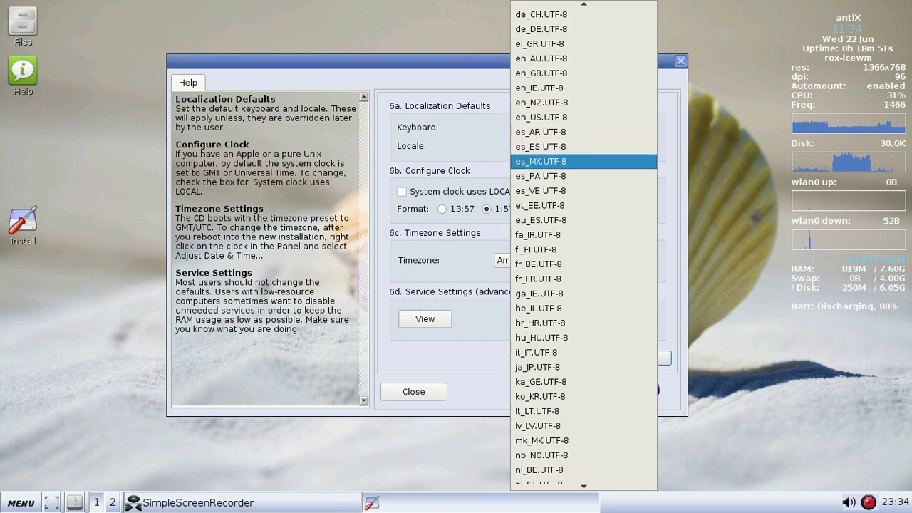
{"action": "key", "text": "Escape"}
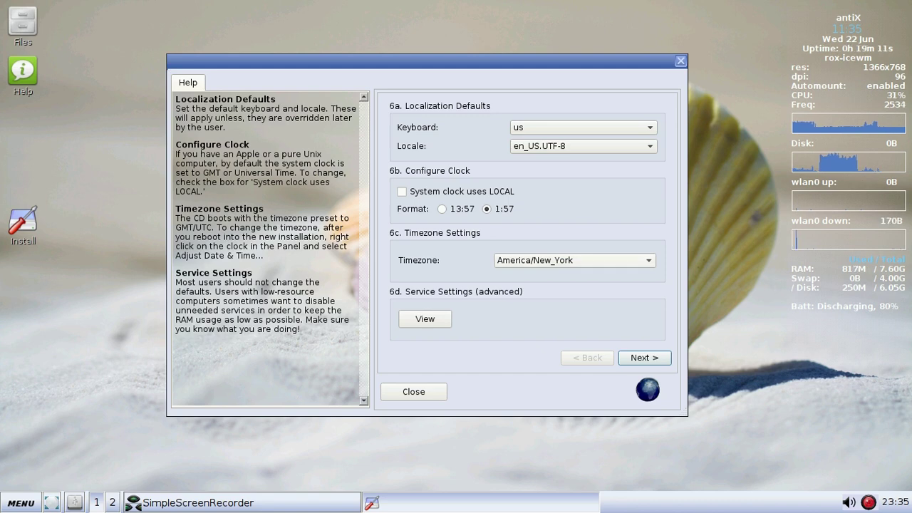
Keep America/New_York as the timezone and bring up the Common Services to Enable list
{"action": "left_click", "coordinate": [574, 260]}
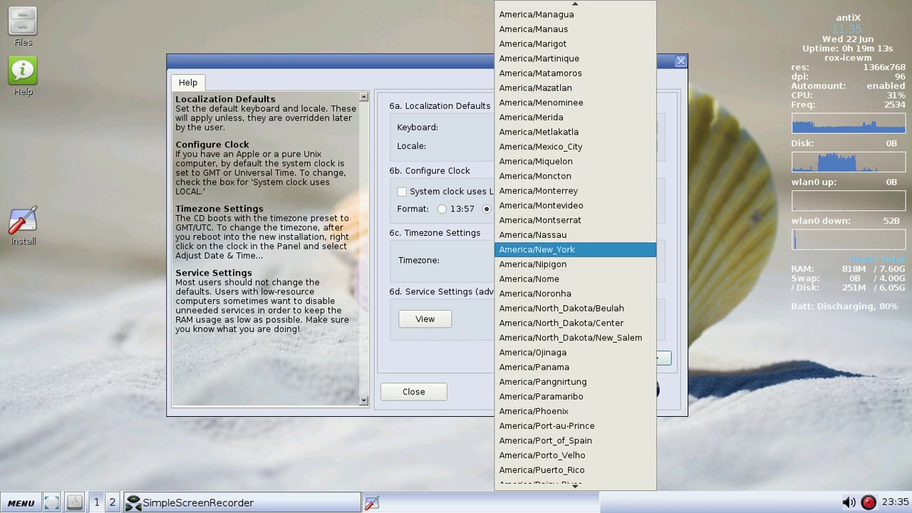
{"action": "key", "text": "Return"}
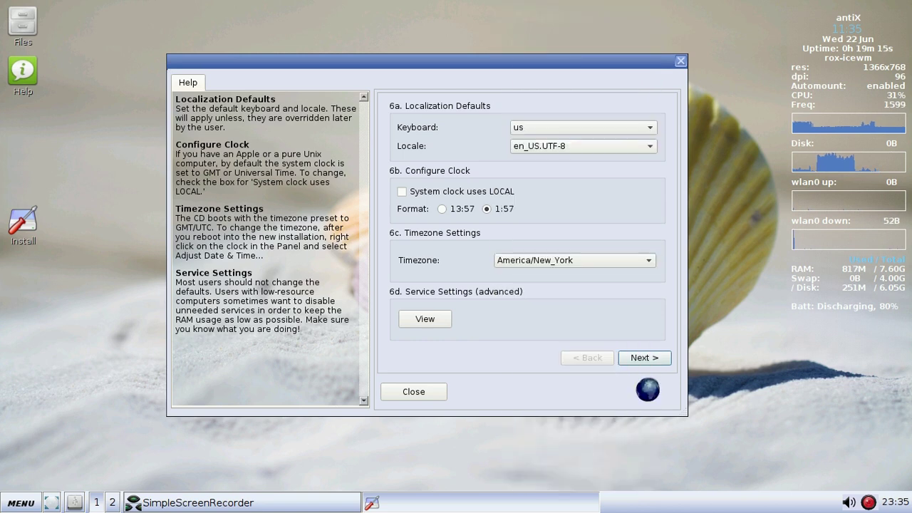
{"action": "key", "text": "shift+Tab"}
{"action": "key", "text": "space"}
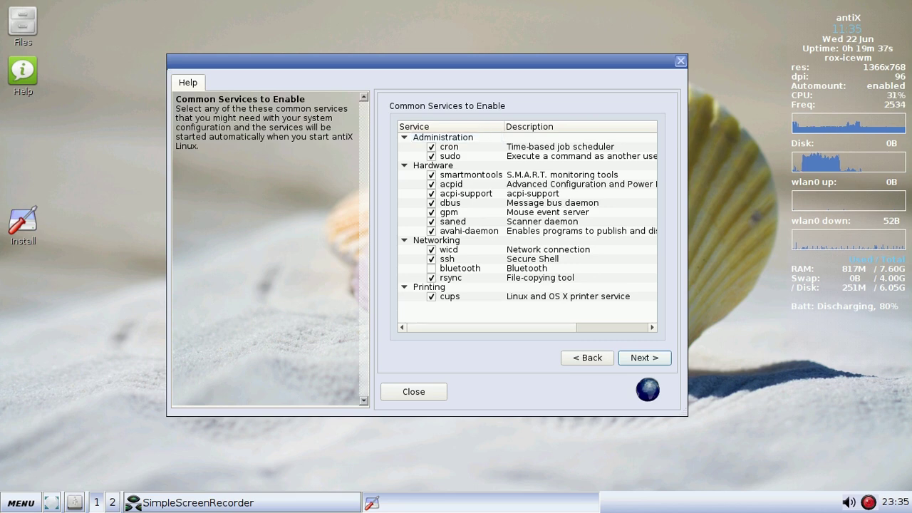
Leave the common services at their defaults and go back to Localization Defaults
{"action": "key", "text": "alt+b"}
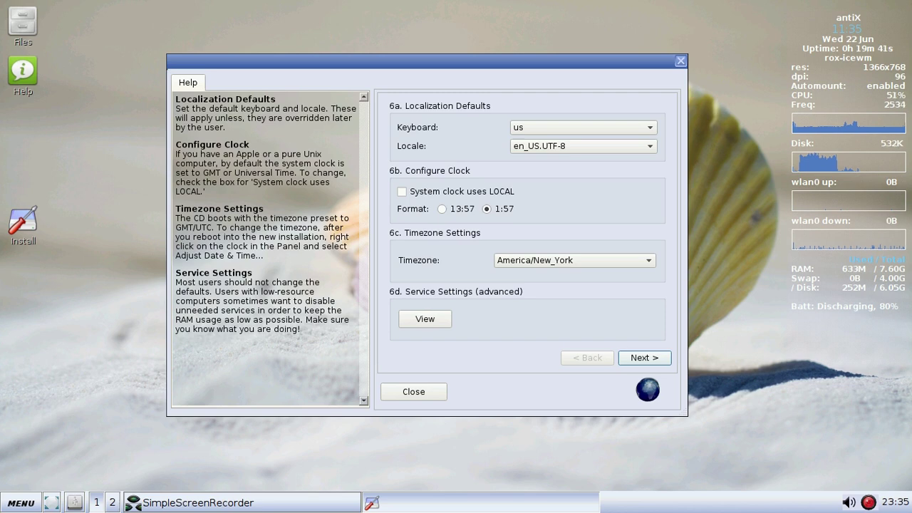
Enter default user login name 'dolphin' and its password twice
{"action": "key", "text": "Return"}
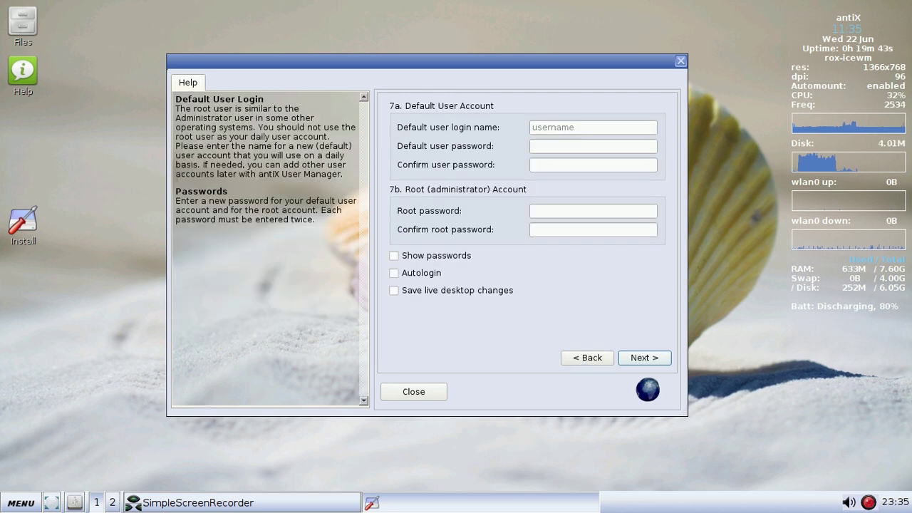
{"action": "left_click", "coordinate": [593, 127]}
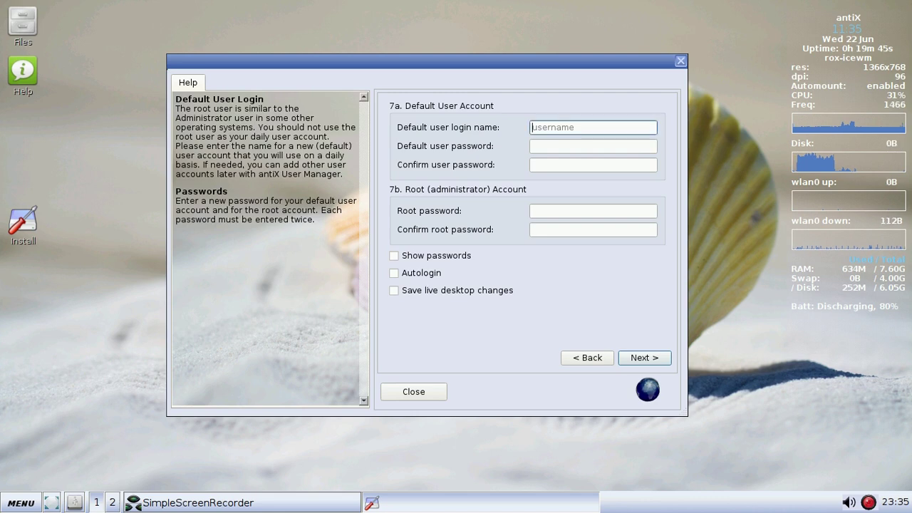
{"action": "type", "text": "dolphin"}
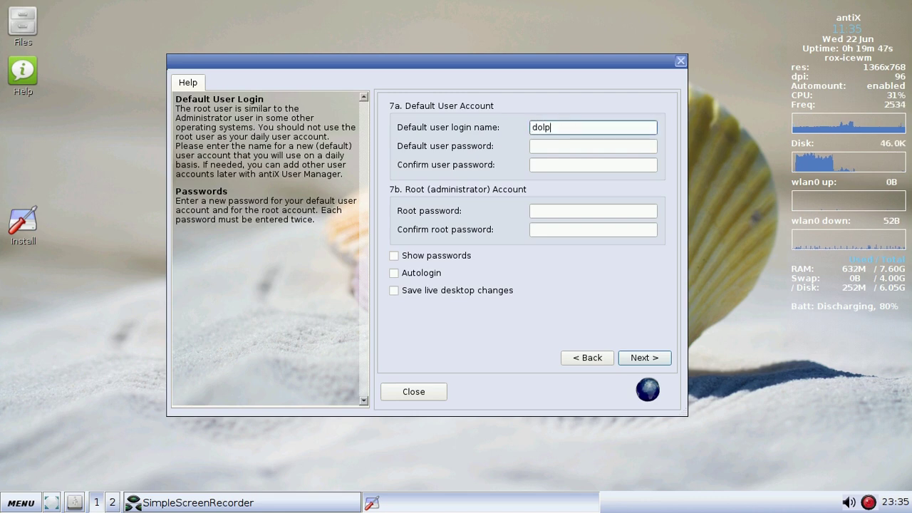
{"action": "left_click", "coordinate": [593, 145]}
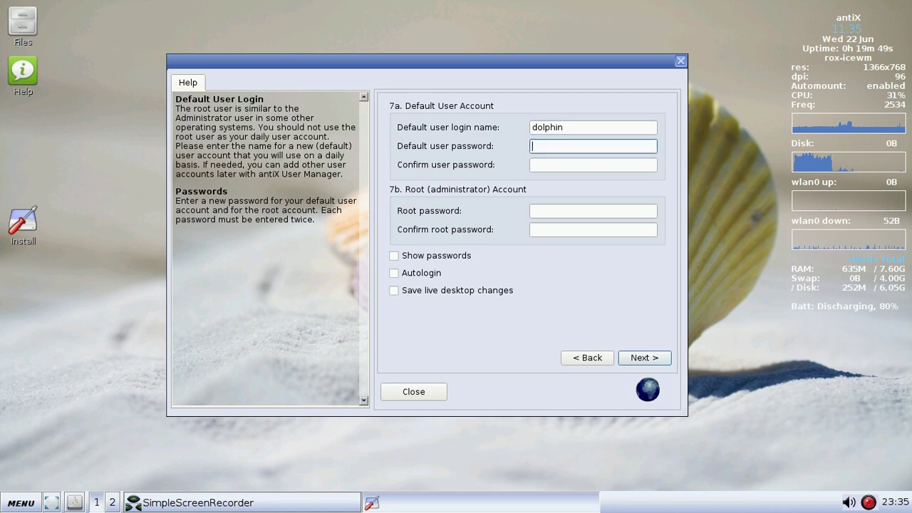
{"action": "type", "text": "••••"}
{"action": "left_click", "coordinate": [593, 165]}
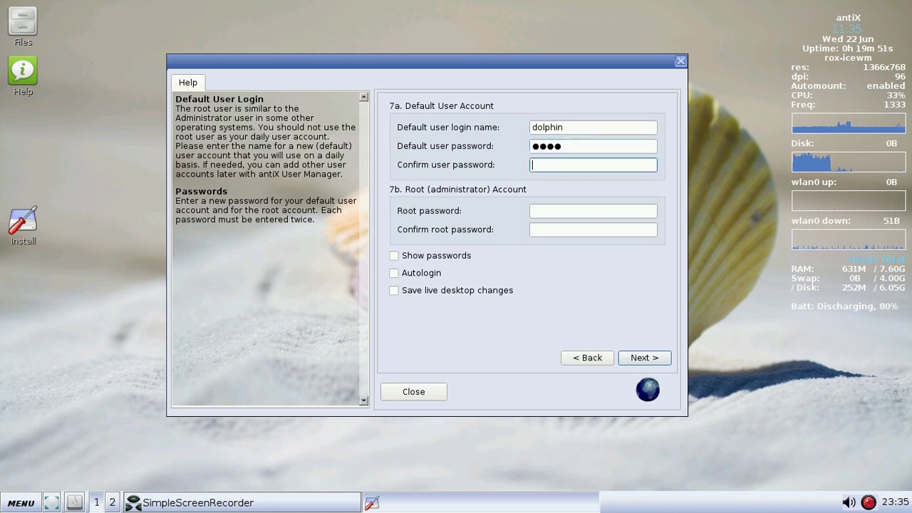
{"action": "type", "text": "••••"}
Set and confirm the root password, then tick Autologin
{"action": "left_click", "coordinate": [592, 210]}
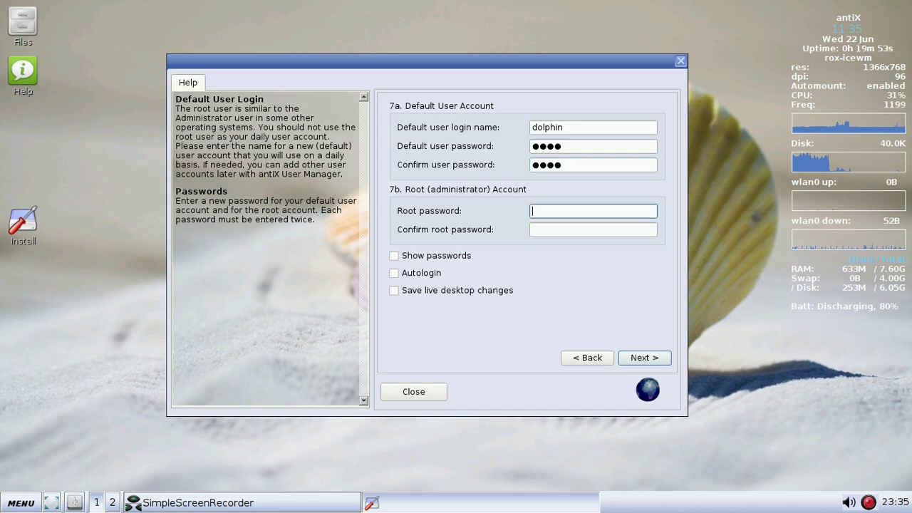
{"action": "type", "text": "••••"}
{"action": "left_click", "coordinate": [593, 229]}
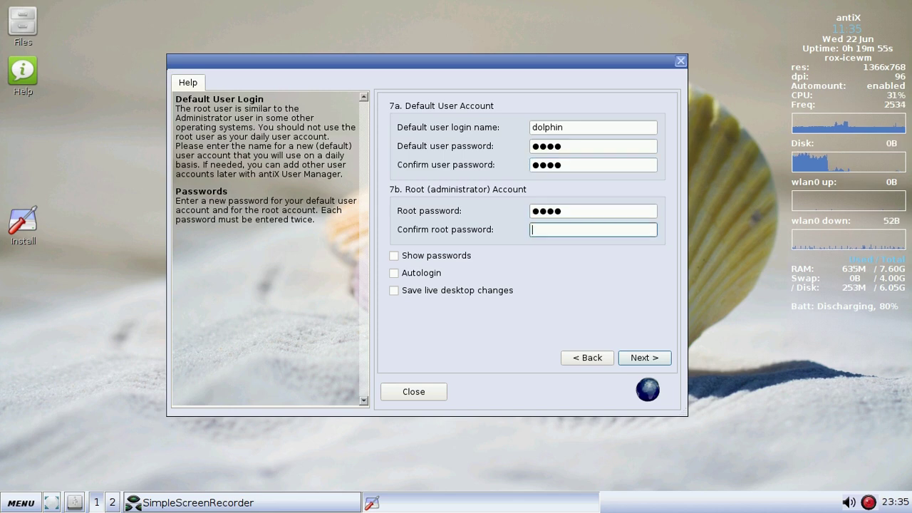
{"action": "type", "text": "••••"}
{"action": "left_click", "coordinate": [421, 273]}
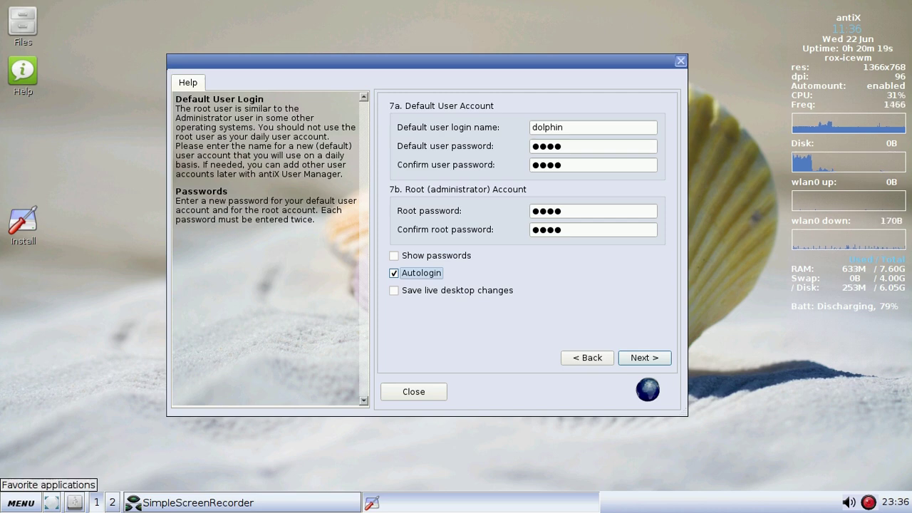
{"action": "left_click", "coordinate": [20, 503]}
{"action": "mouse_move", "coordinate": [49, 300]}
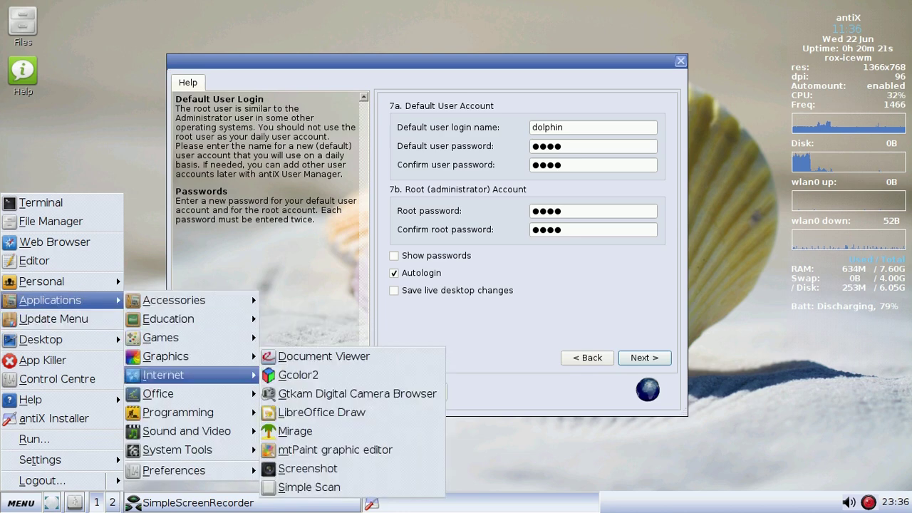
{"action": "mouse_move", "coordinate": [187, 431]}
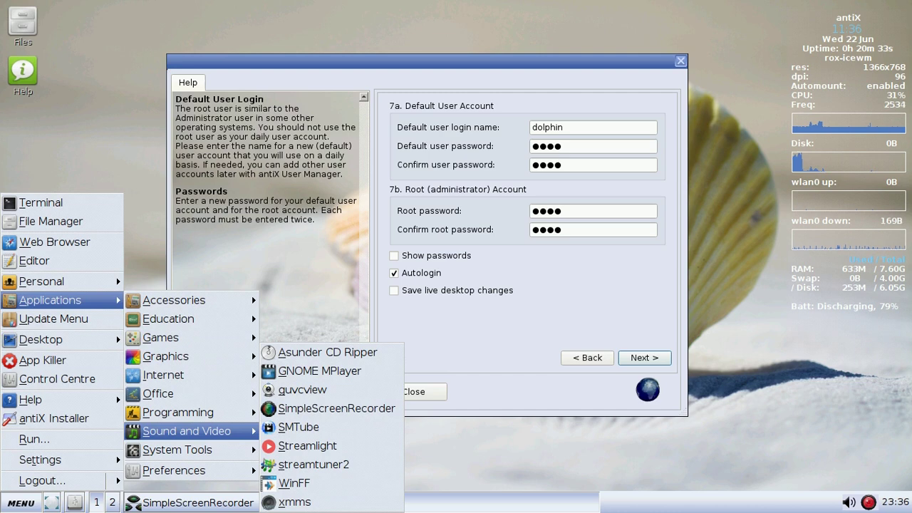
{"action": "key", "text": "Escape"}
{"action": "key", "text": "Escape"}
{"action": "key", "text": "Escape"}
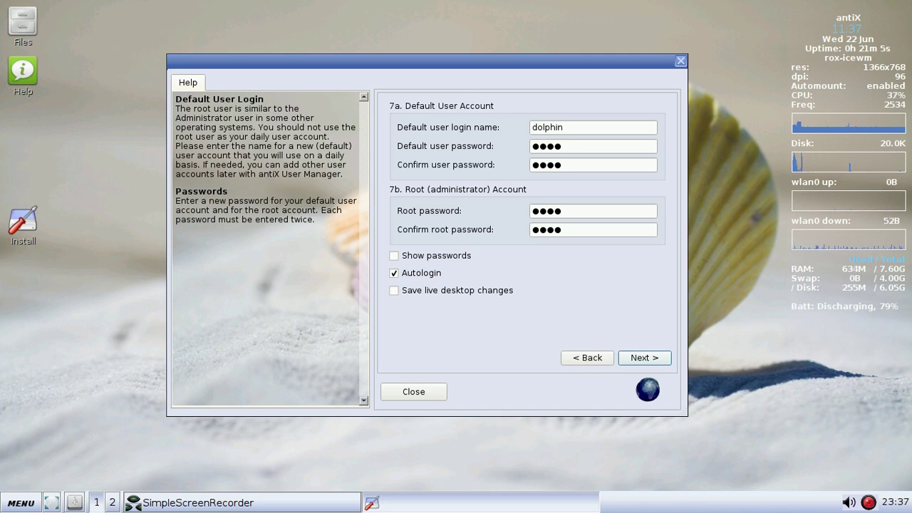
Accept the account settings for user 'dolphin' and let the installation complete
{"action": "key", "text": "Return"}
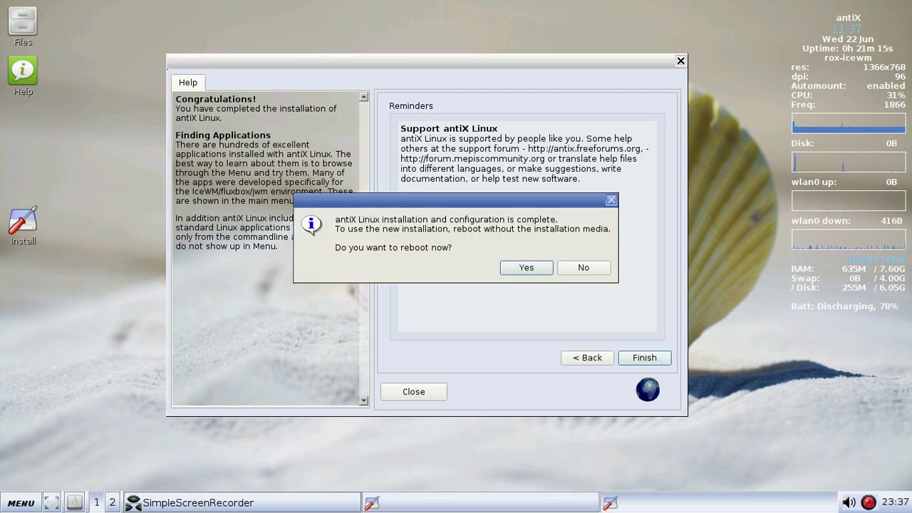
Answer No to the reboot-now prompt so the installer closes to the desktop
{"action": "key", "text": "Tab"}
{"action": "key", "text": "Return"}
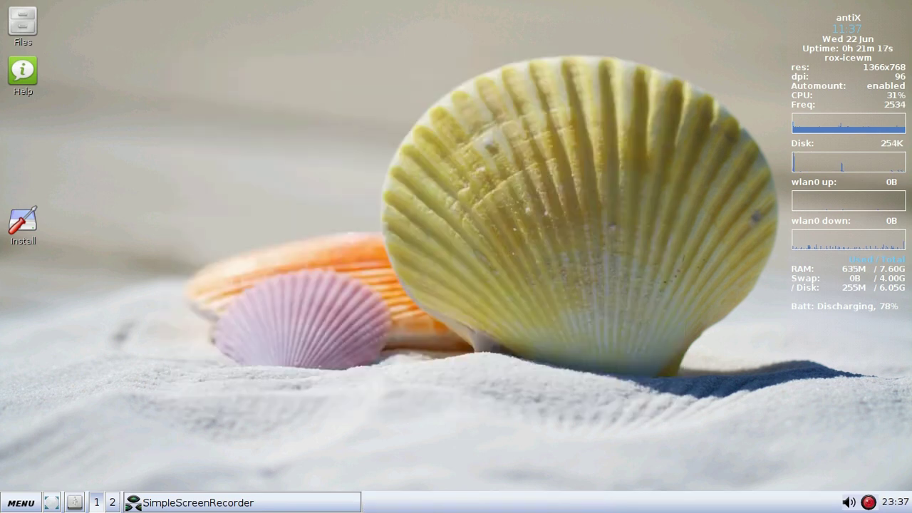